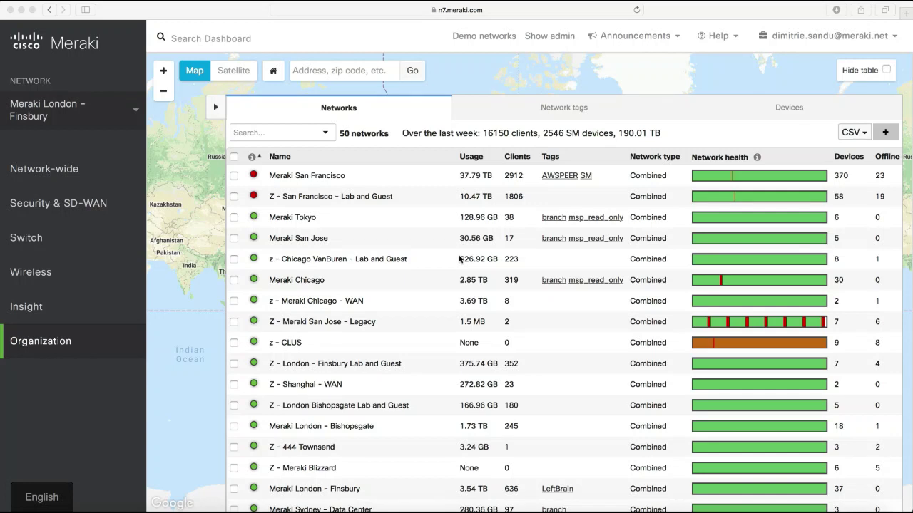
Step: Open the Threat protection settings of the Meraki London - Finsbury network
click(114, 114)
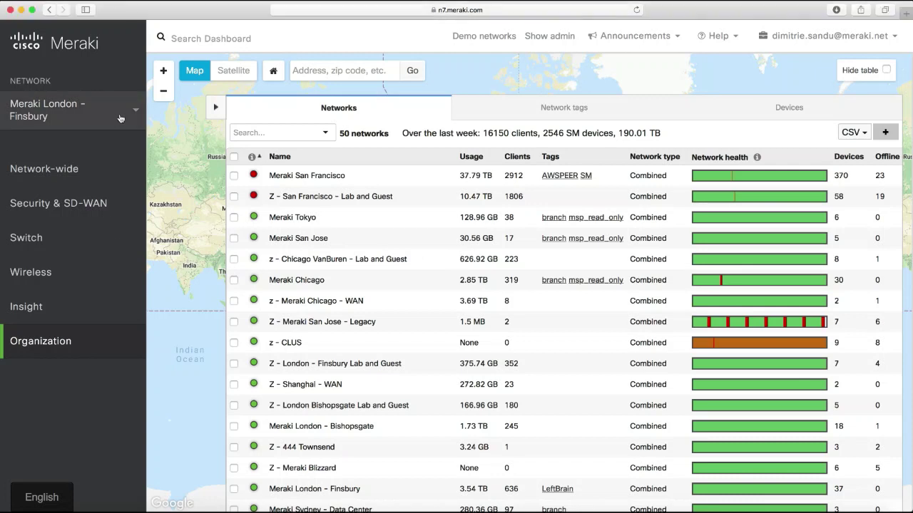
click(131, 112)
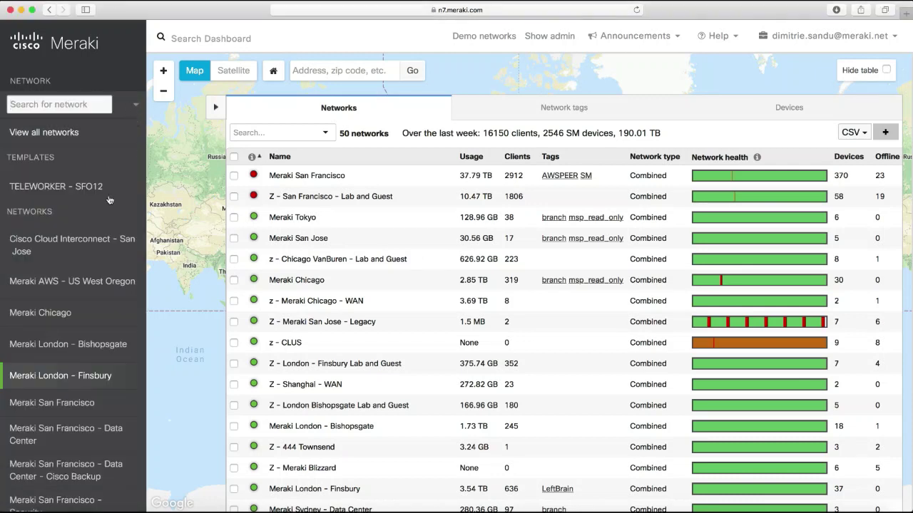
click(94, 369)
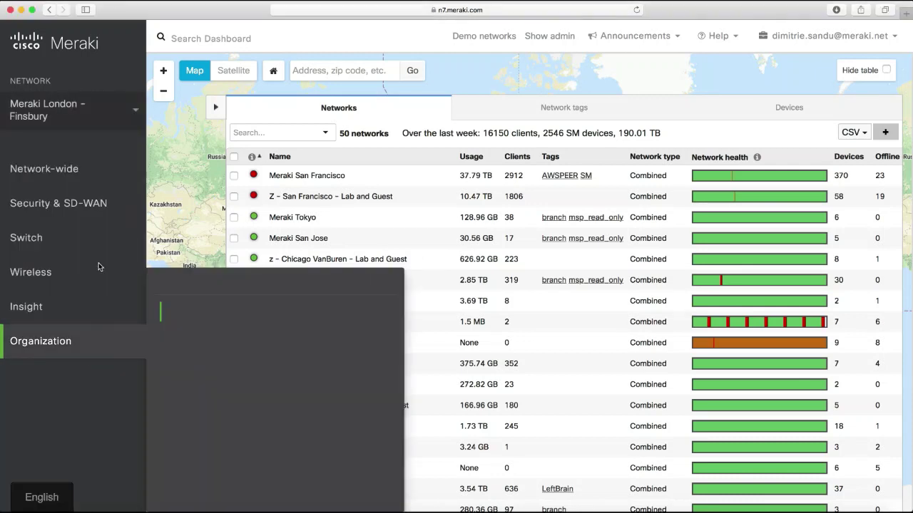
mouse_move(84, 204)
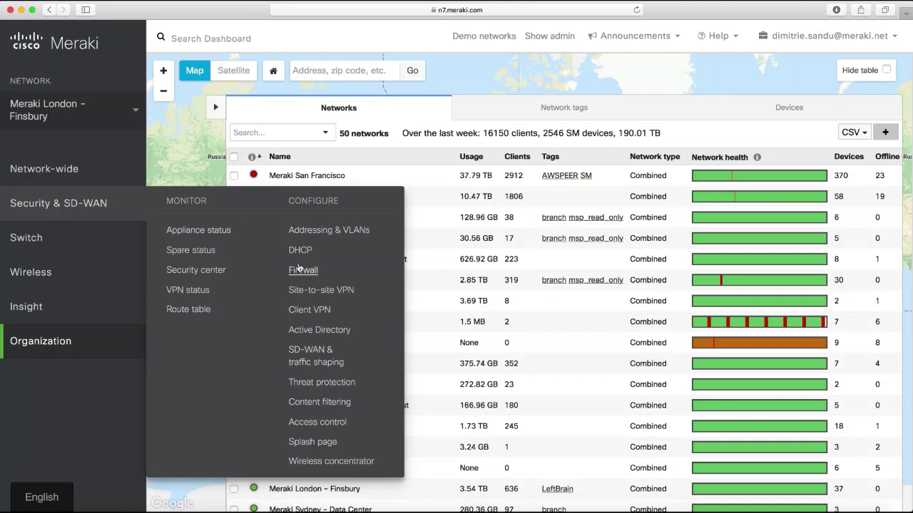
click(321, 385)
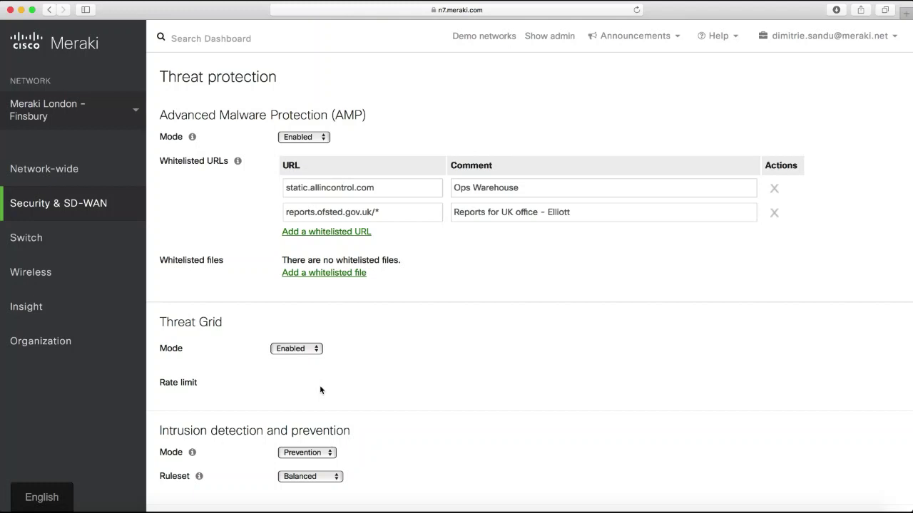
Step: Set both the Advanced Malware Protection mode and the intrusion detection and prevention mode to Disabled
click(294, 137)
click(291, 156)
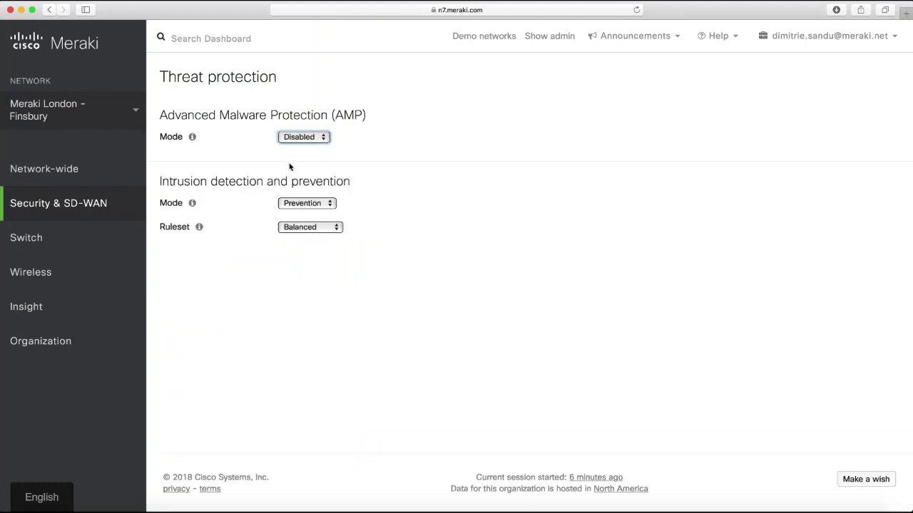
click(306, 205)
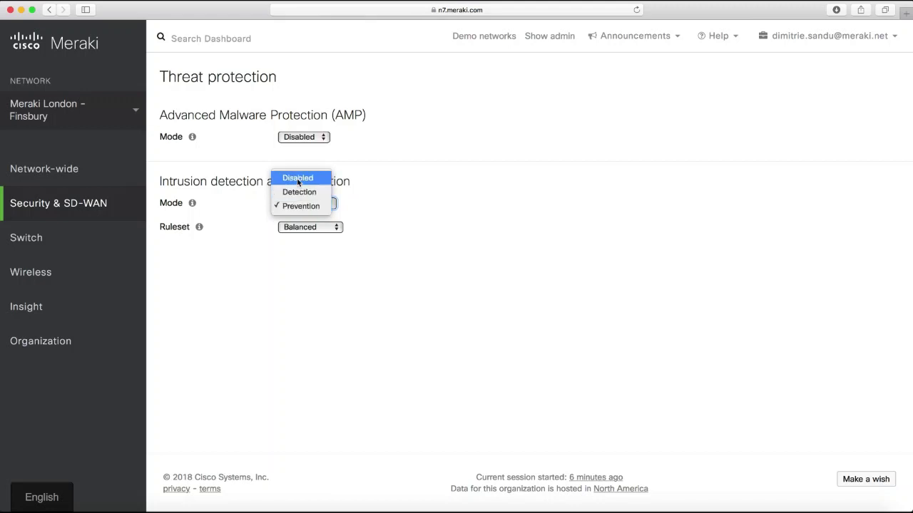
click(298, 178)
Step: Set the Advanced Malware Protection mode to Enabled and the intrusion detection and prevention mode to Prevention
click(300, 137)
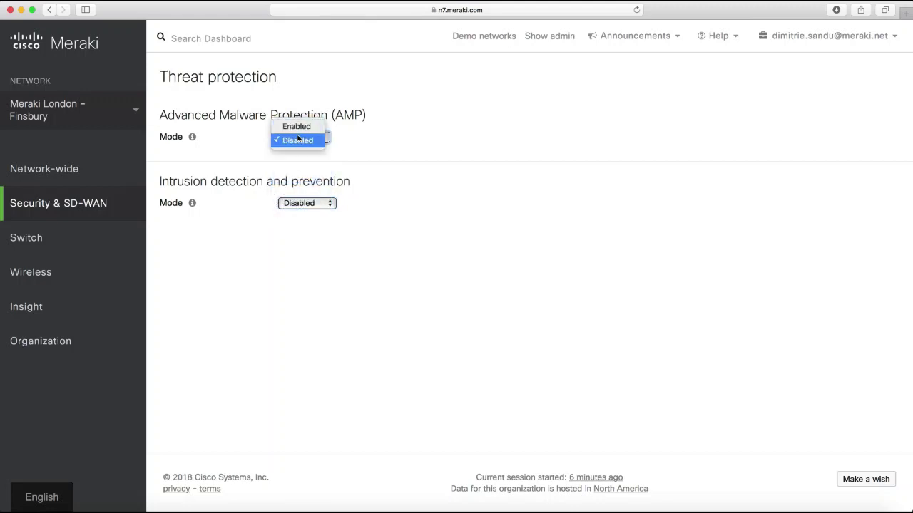
click(296, 127)
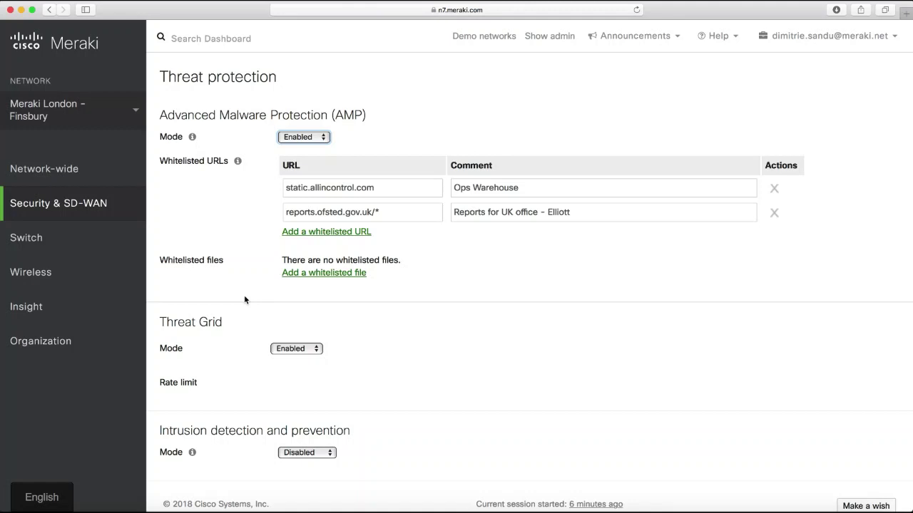
click(333, 452)
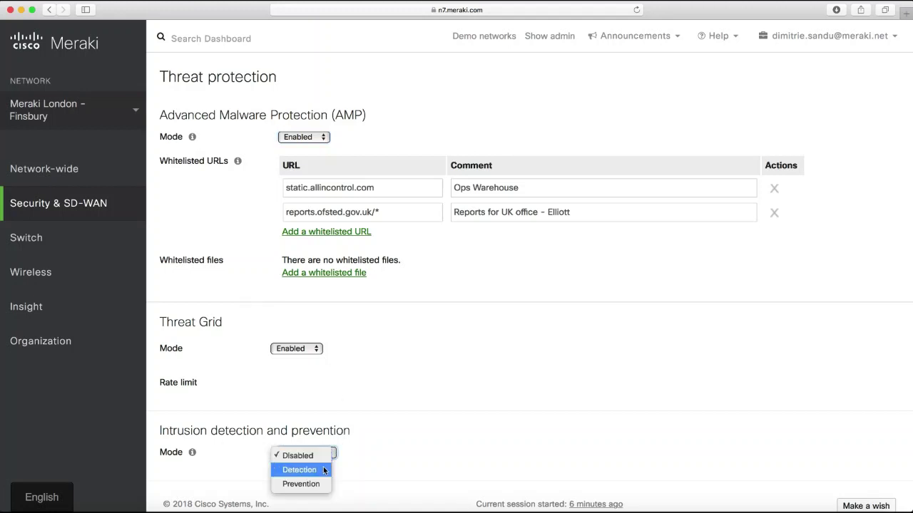
click(324, 483)
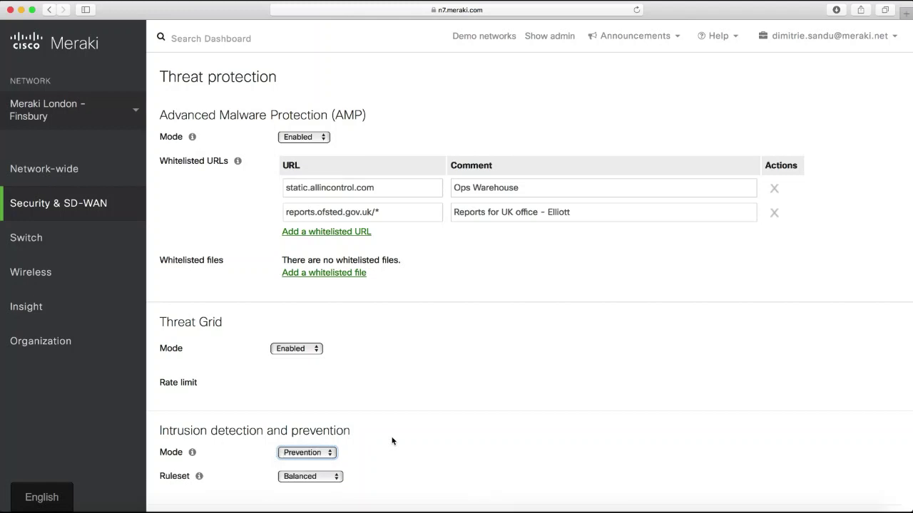
Step: Check which rulesets are available for intrusion detection and prevention, without changing the selection
scroll(391, 442, down, 1)
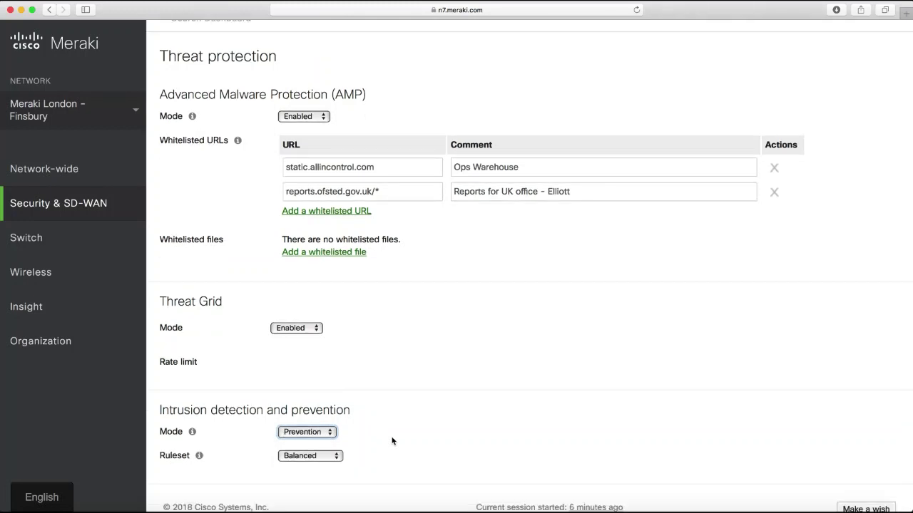
click(338, 457)
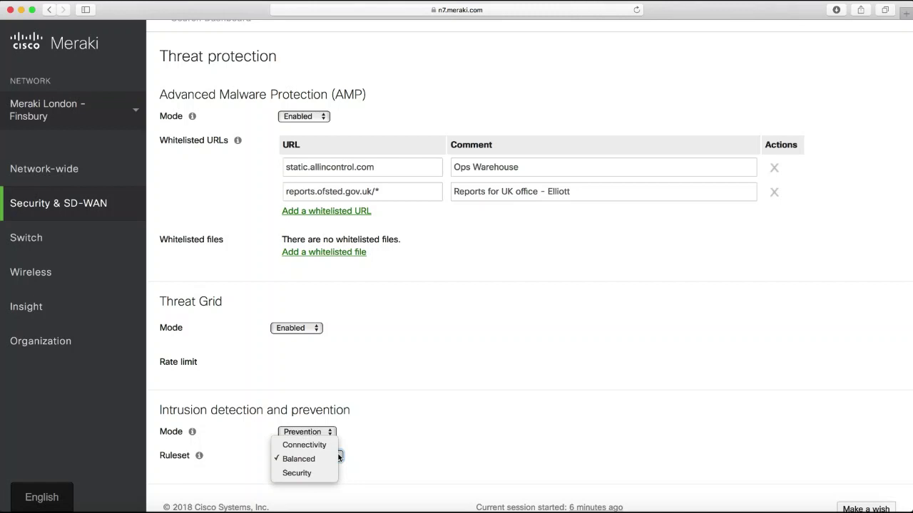
click(405, 455)
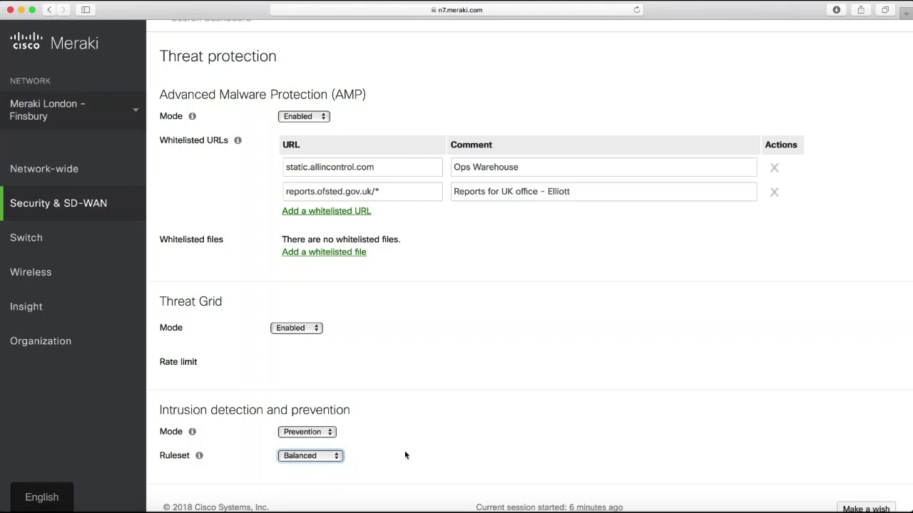
Step: In the network's Content filtering settings, add SPAM URLs to the blocked website categories
mouse_move(130, 206)
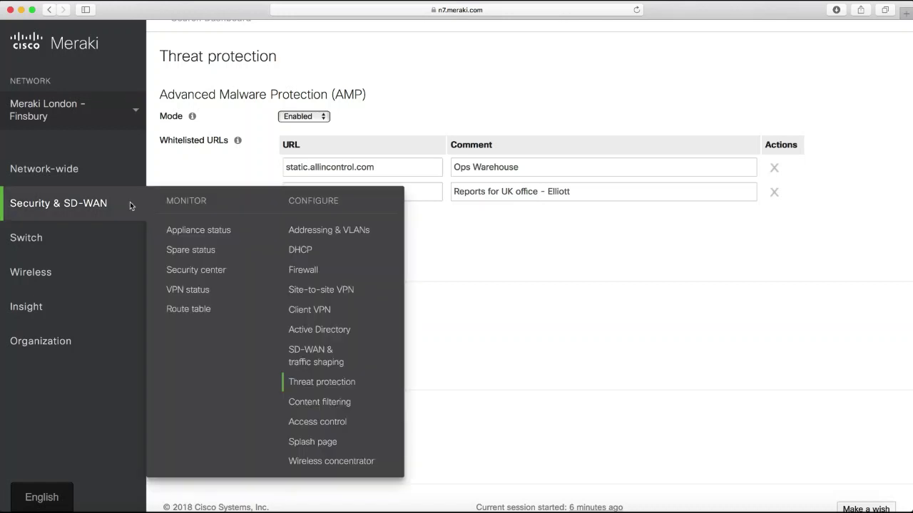
click(336, 405)
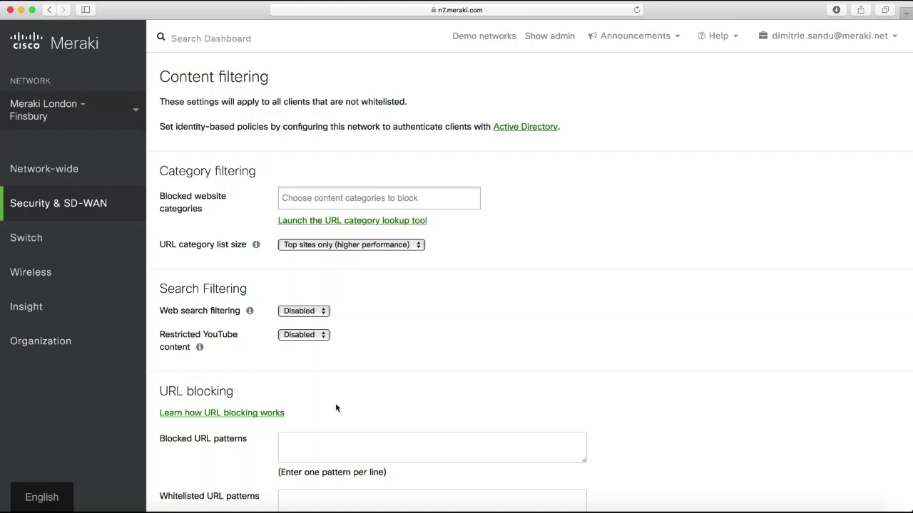
click(340, 198)
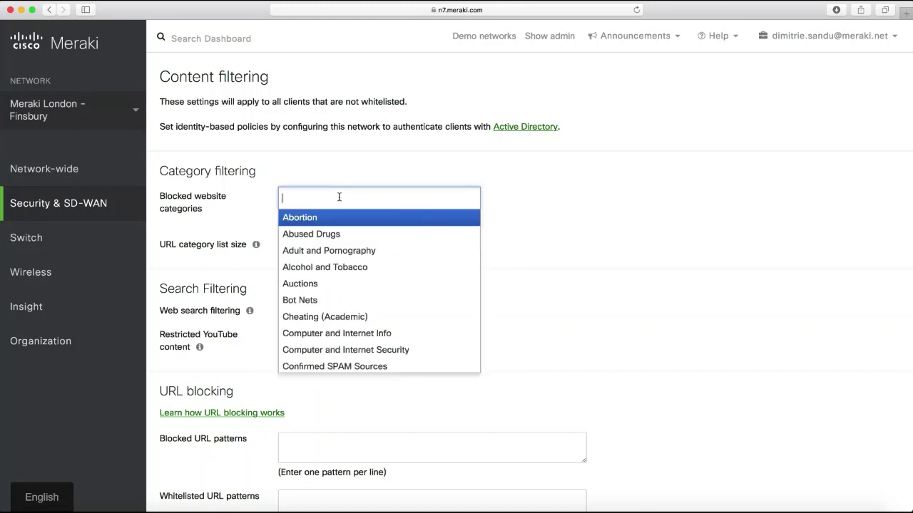
text(sp)
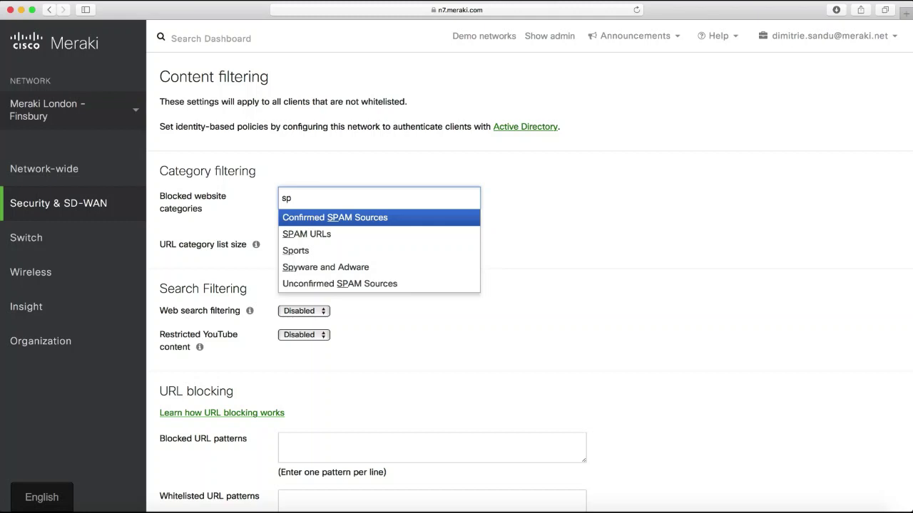
text(a)
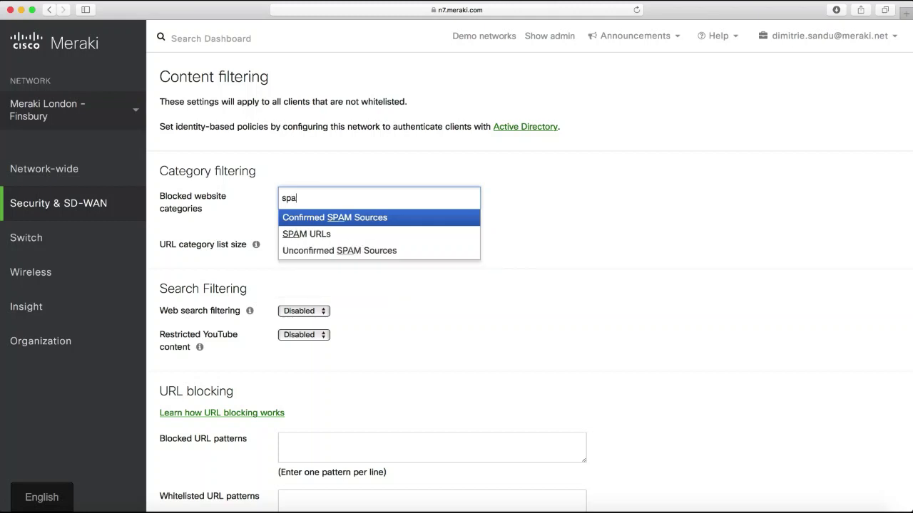
click(359, 235)
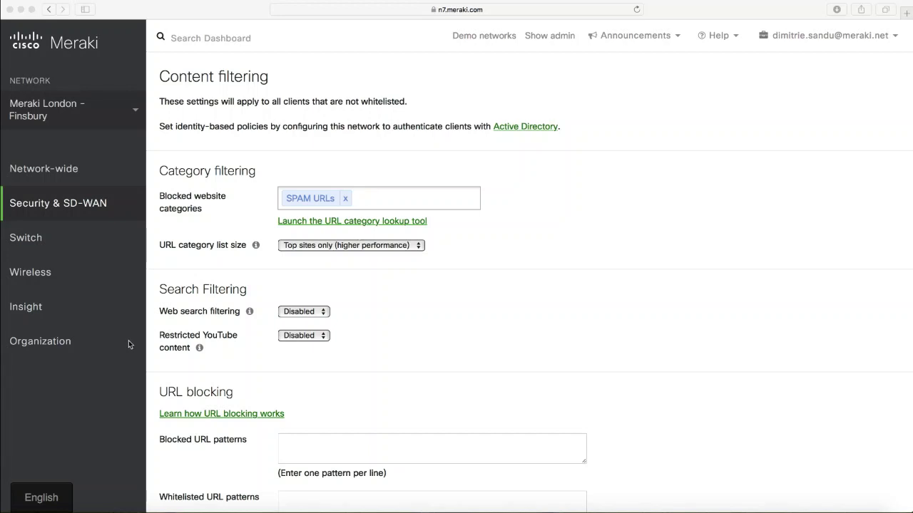
Step: Open the organization-wide Security Center, leaving the Content filtering page without saving its changes
mouse_move(117, 346)
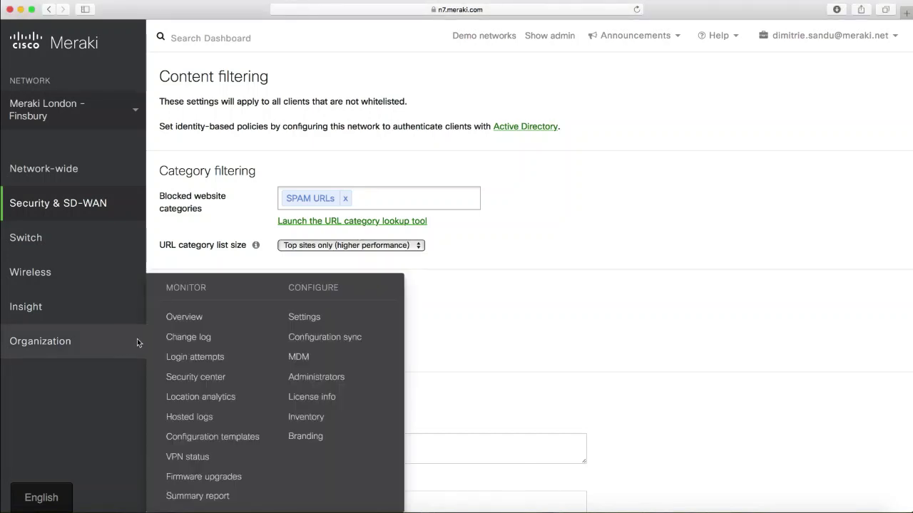
click(211, 385)
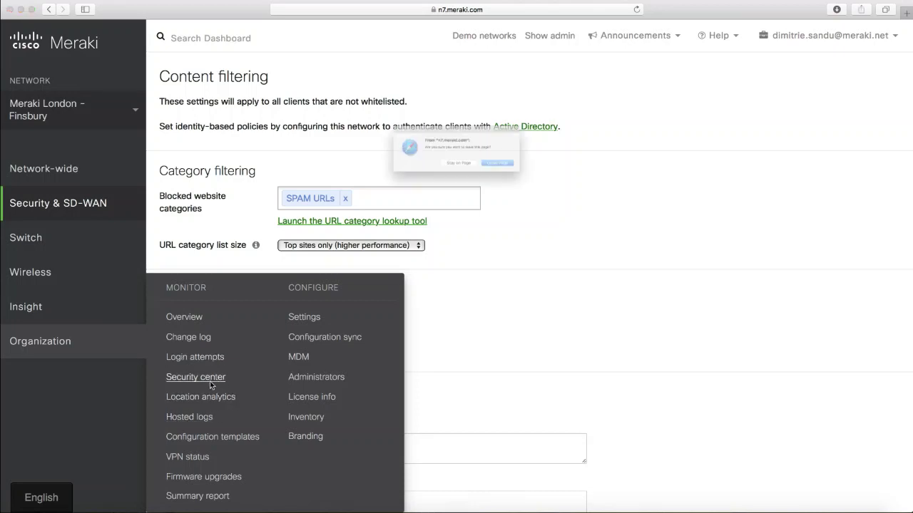
click(529, 175)
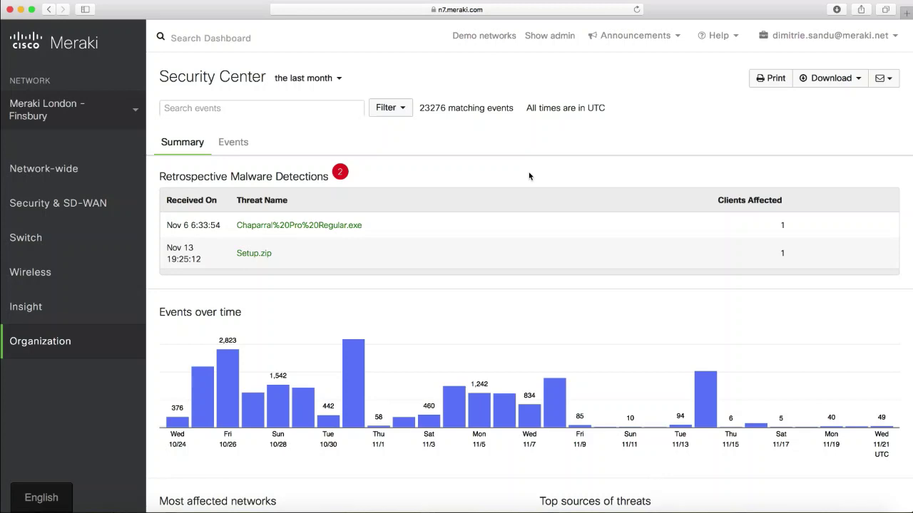
Step: Review the Security Center summary, including affected networks, clients and threat sources, and view the options offered for the Meraki Sydney network
scroll(528, 176, down, 5)
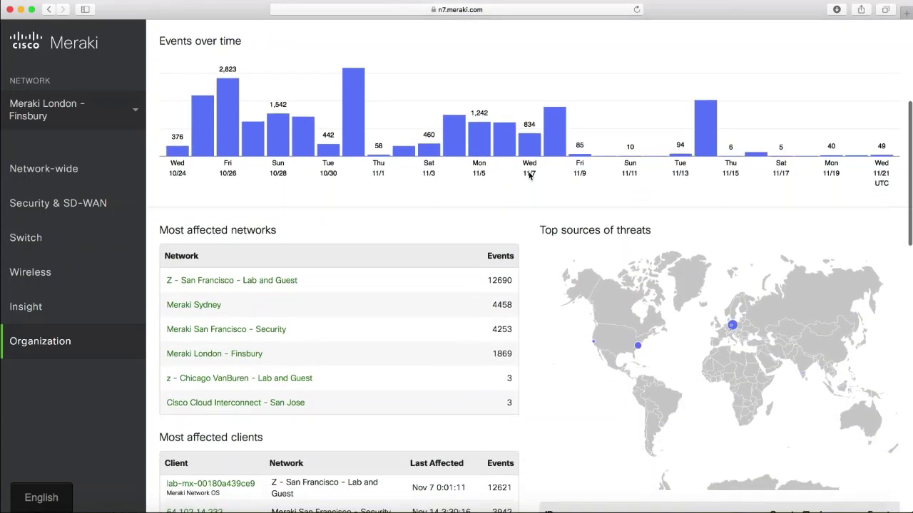
scroll(528, 176, down, 5)
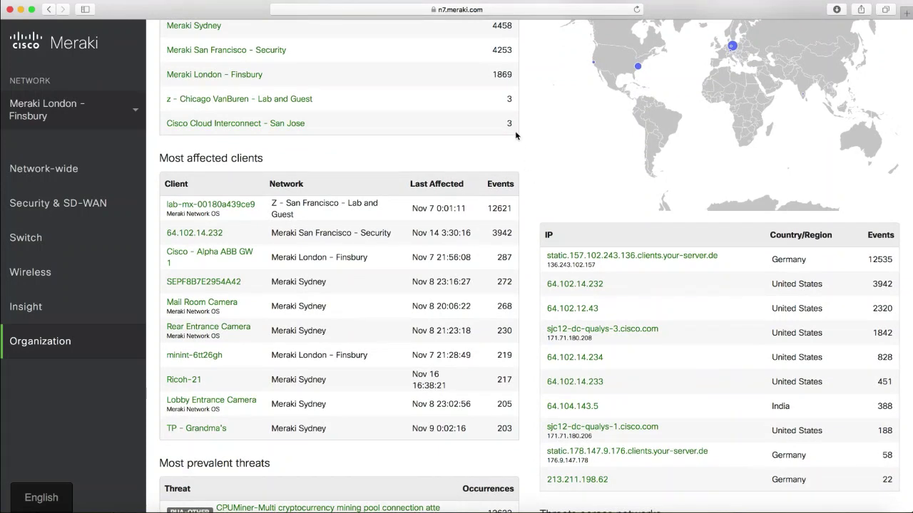
scroll(515, 131, up, 2)
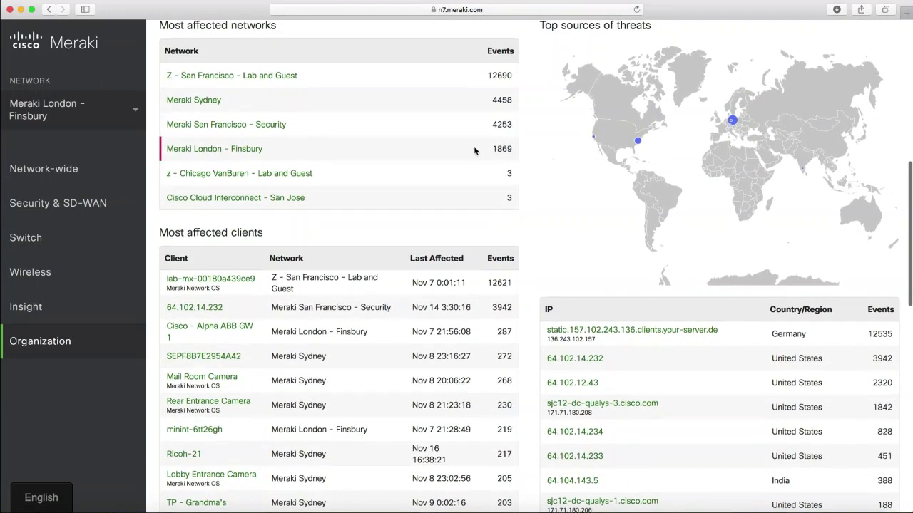
click(190, 102)
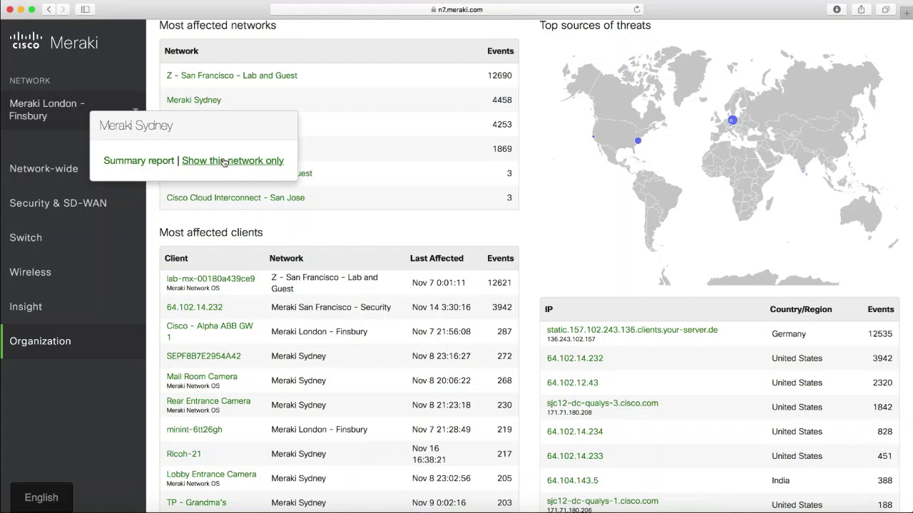
scroll(542, 194, up, 5)
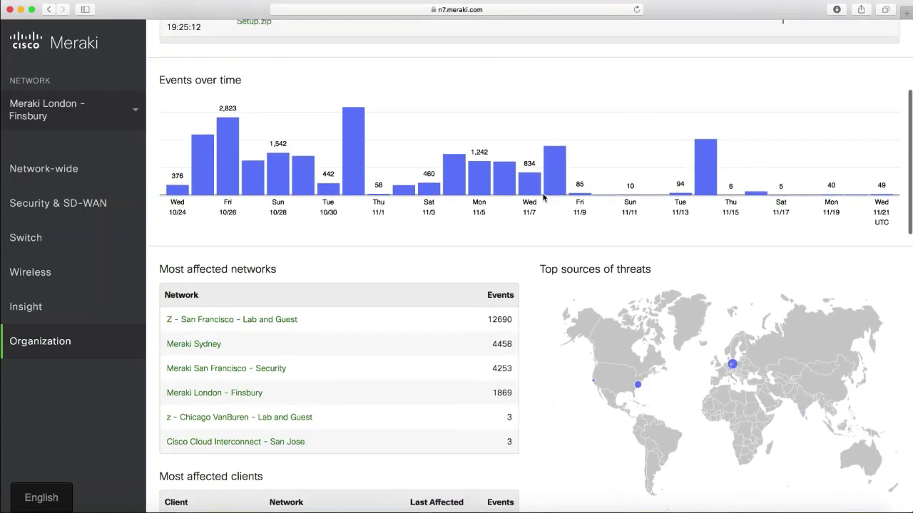
scroll(543, 197, up, 3)
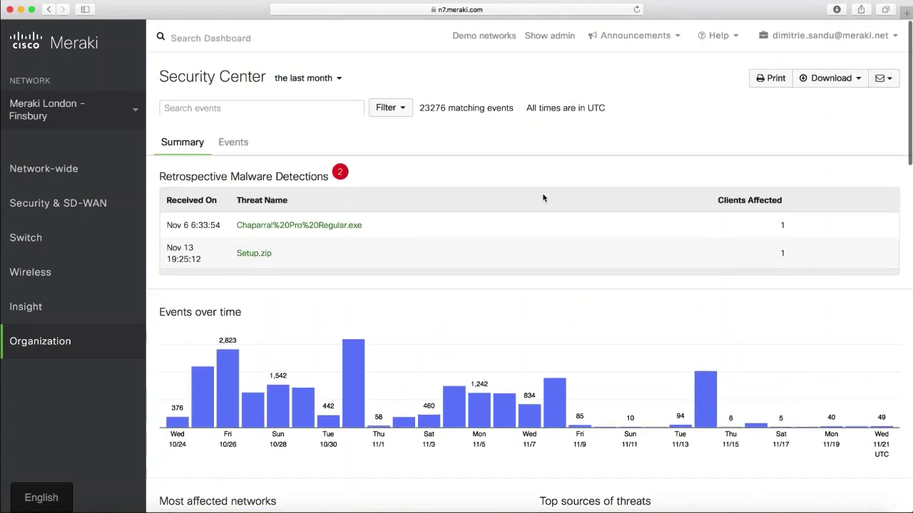
Step: Show the security events list and inspect the rule details and whitelist option of the most recent IDS alert
click(230, 142)
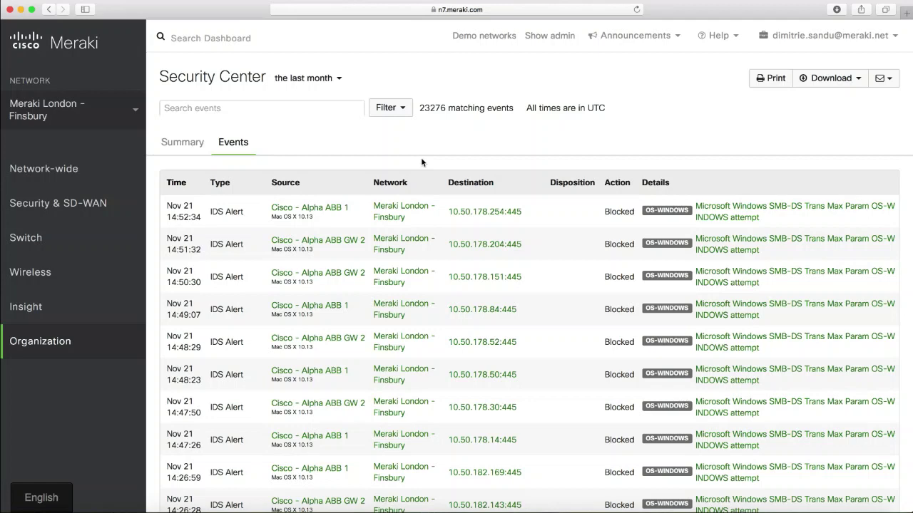
mouse_move(750, 208)
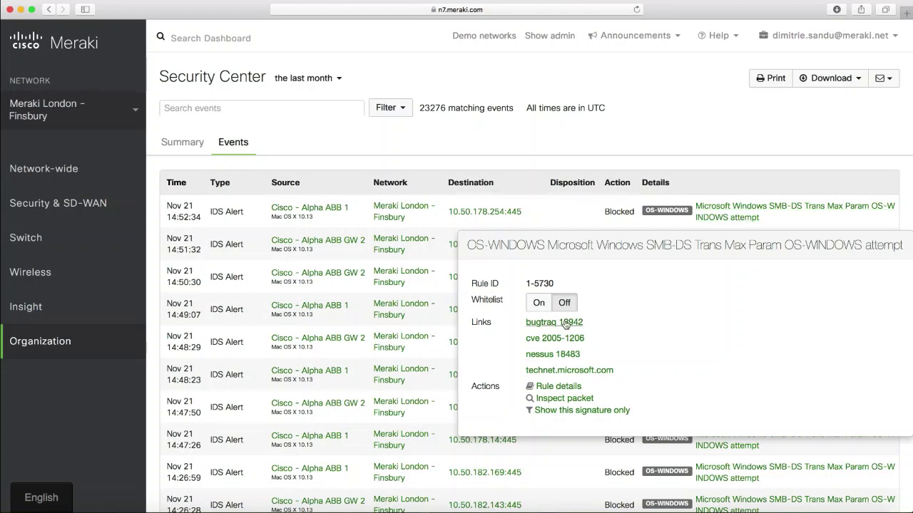
click(534, 309)
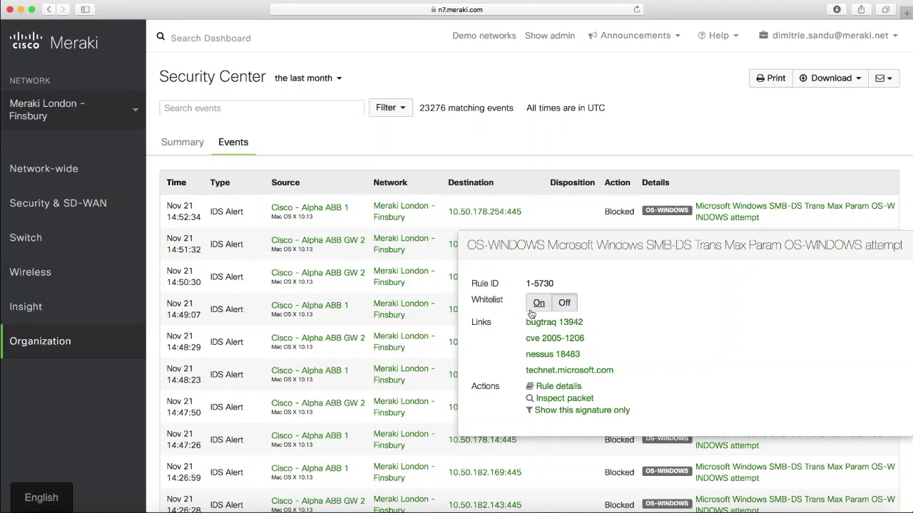
Step: Filter the Security Center summary to the retrospective malware detection Chaparral%20Pro%20Regular.exe only
click(200, 147)
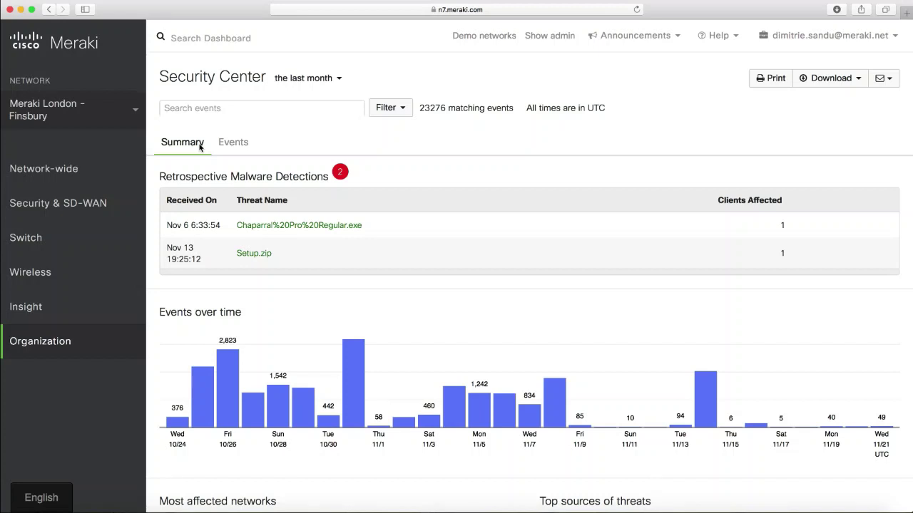
click(300, 227)
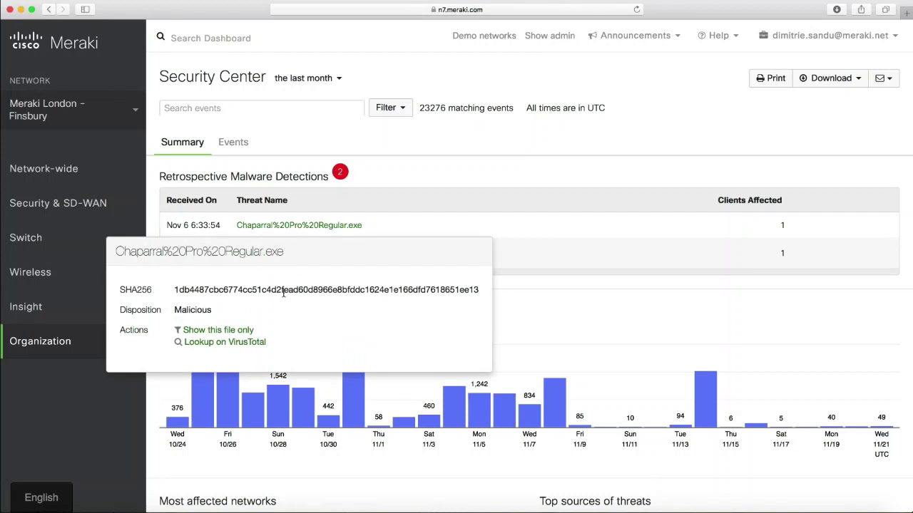
click(217, 330)
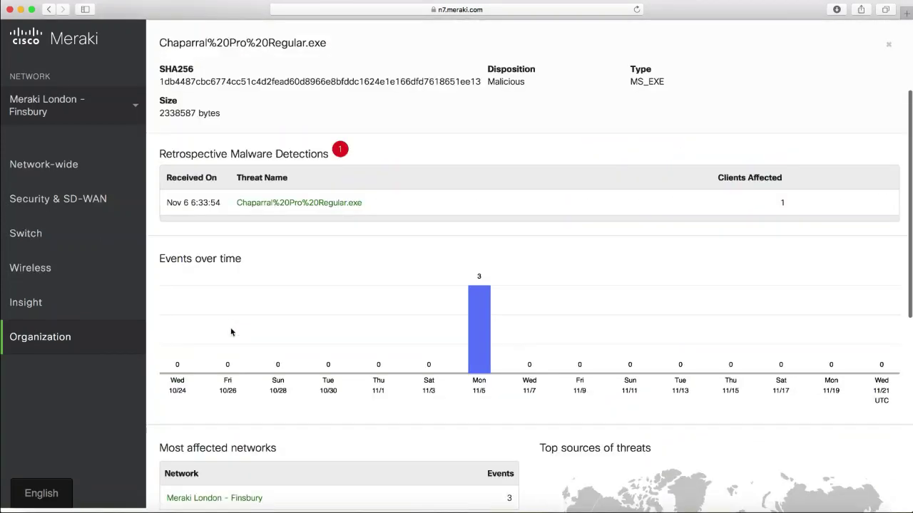
Step: Open the client details of the client most affected by the filtered malicious file
scroll(284, 337, down, 5)
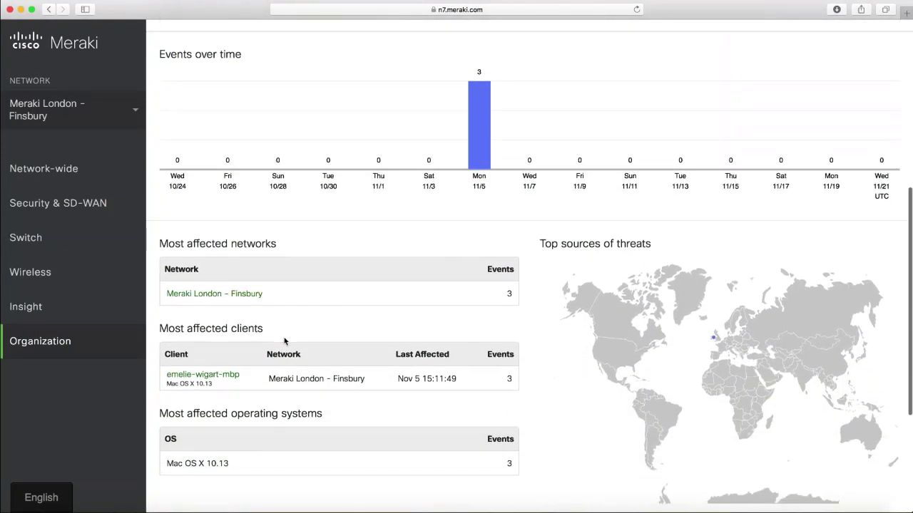
scroll(284, 341, down, 2)
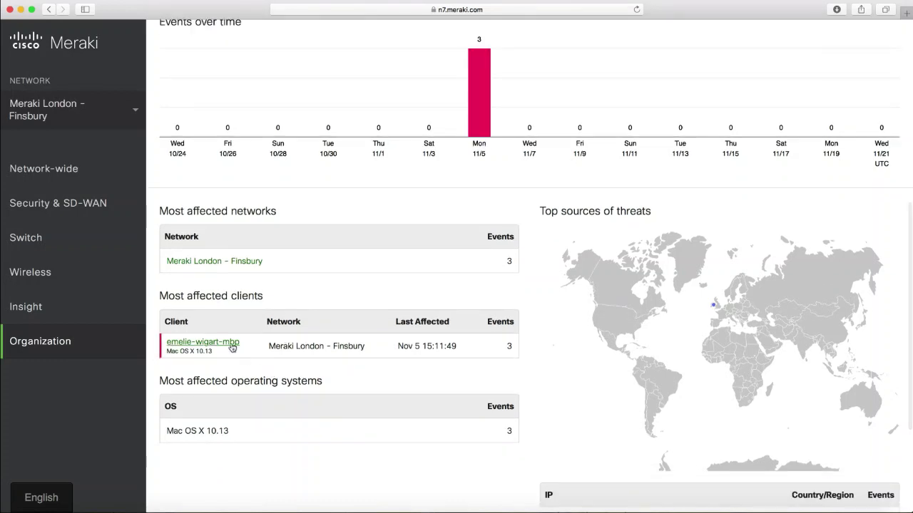
mouse_move(232, 347)
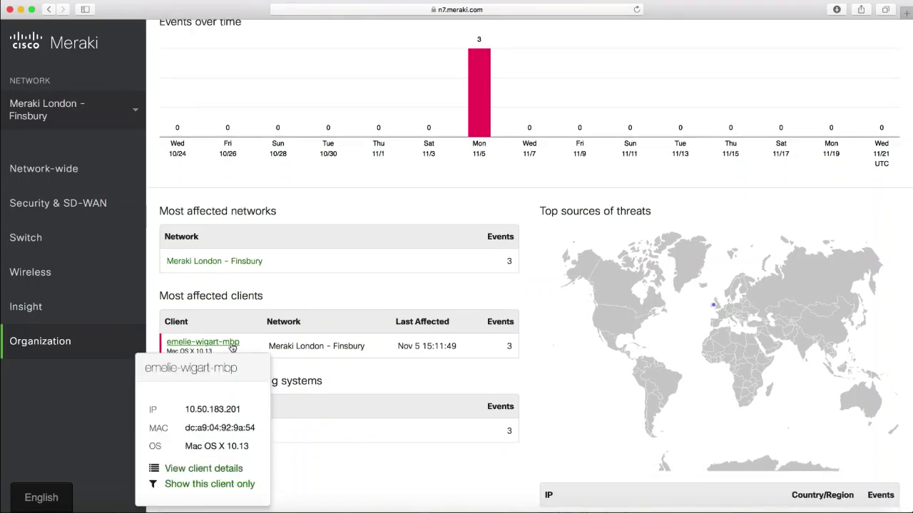
click(218, 469)
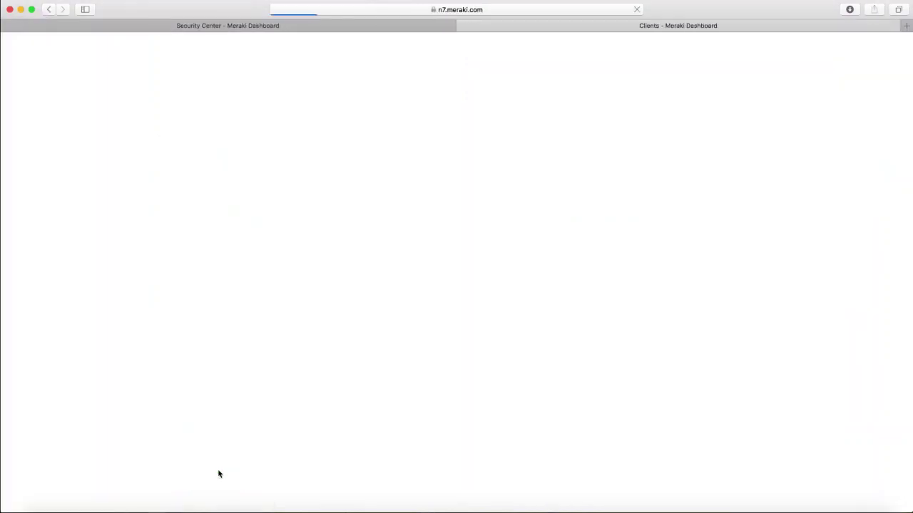